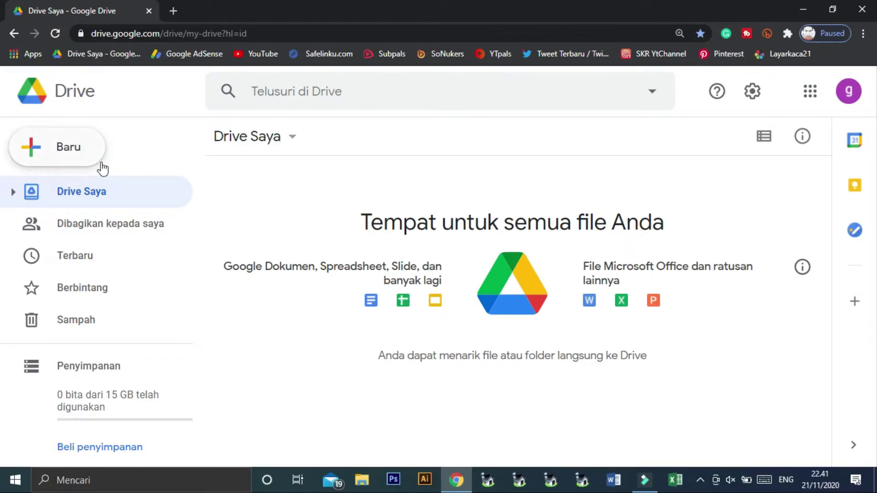
Upload Freeze Frame - Stayloose.mp3 from the Video > LAGU folder into My Drive
left_click(65, 150)
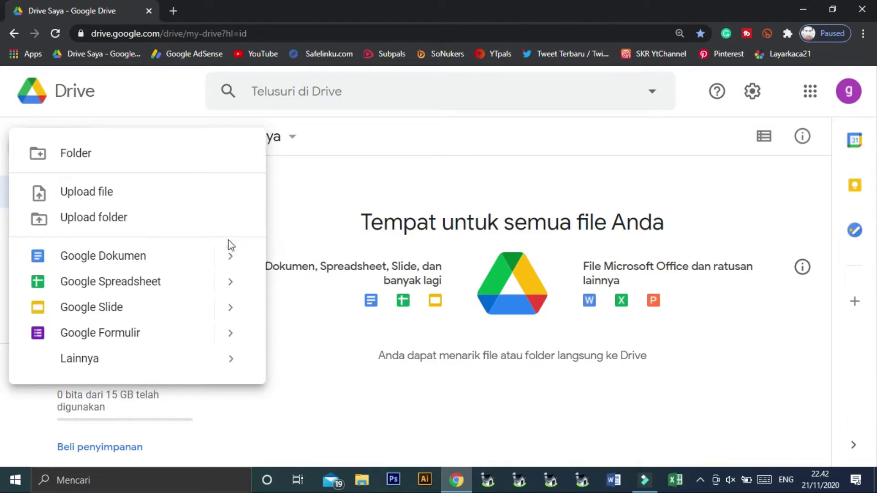
left_click(107, 197)
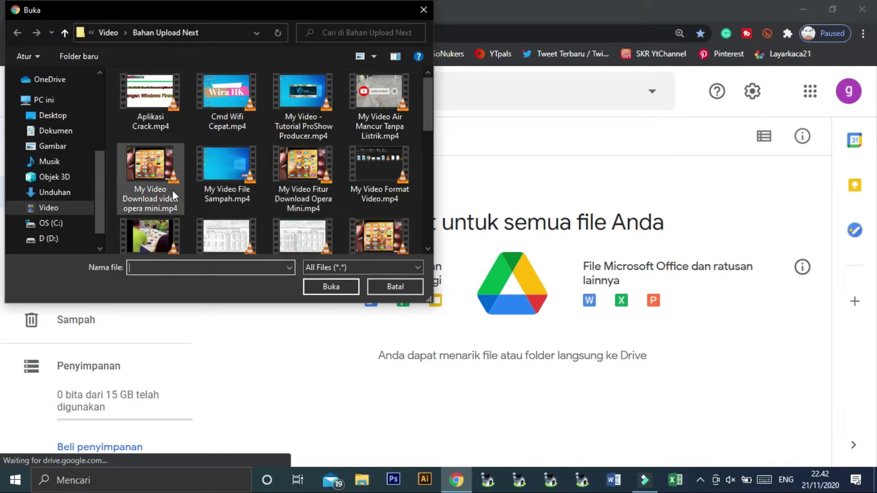
left_click(48, 208)
scroll(355, 179, "down", 3)
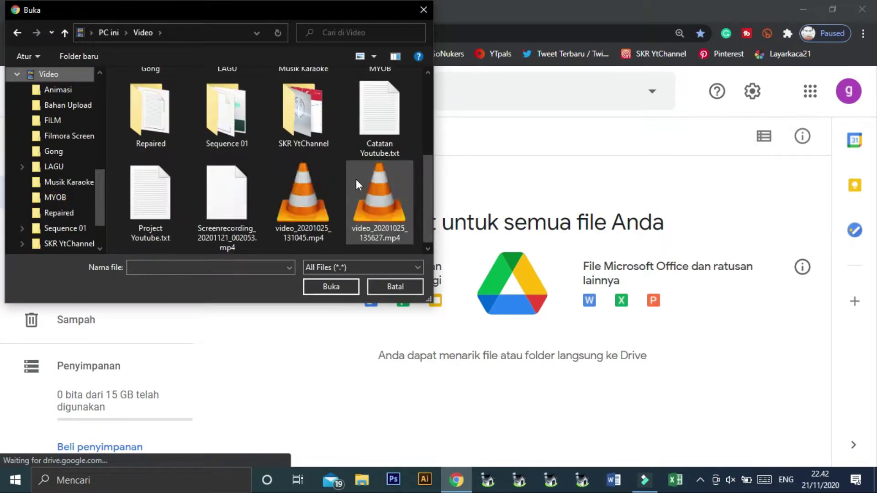
scroll(318, 215, "up", 1)
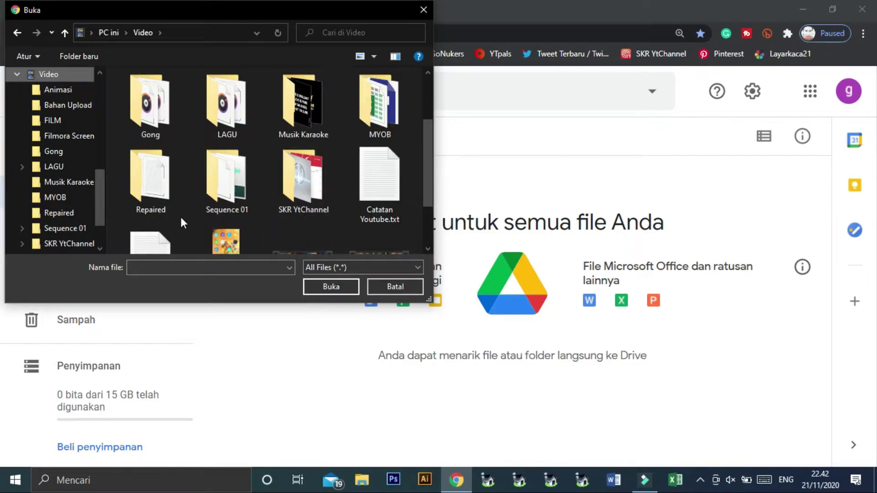
double_click(213, 116)
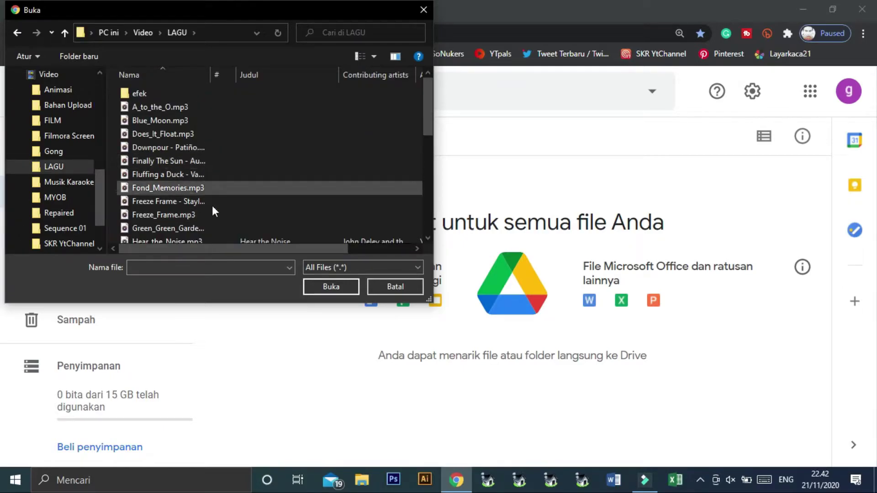
left_click(160, 202)
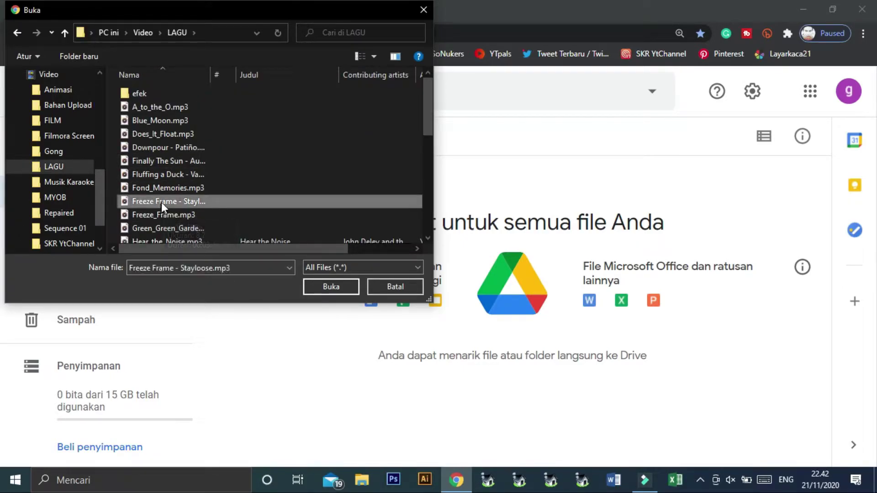
left_click(333, 286)
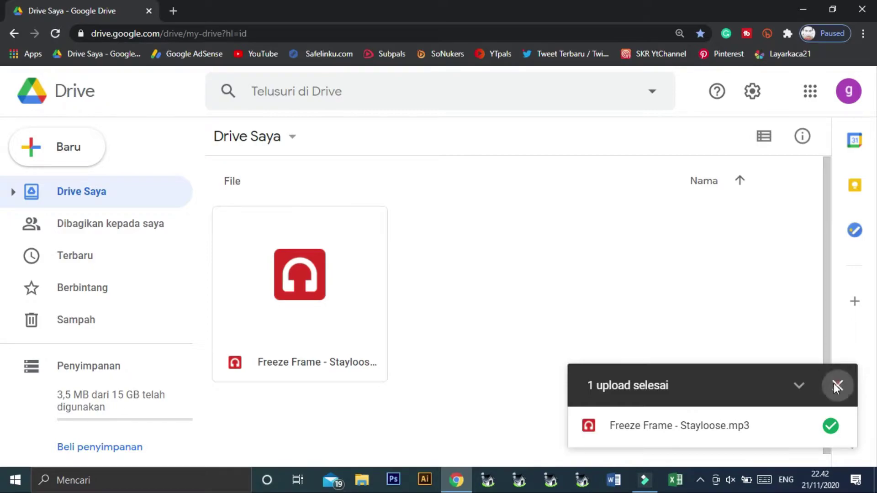
Dismiss the finished-upload notice and select the Freeze Frame MP3 card in the file grid
left_click(837, 385)
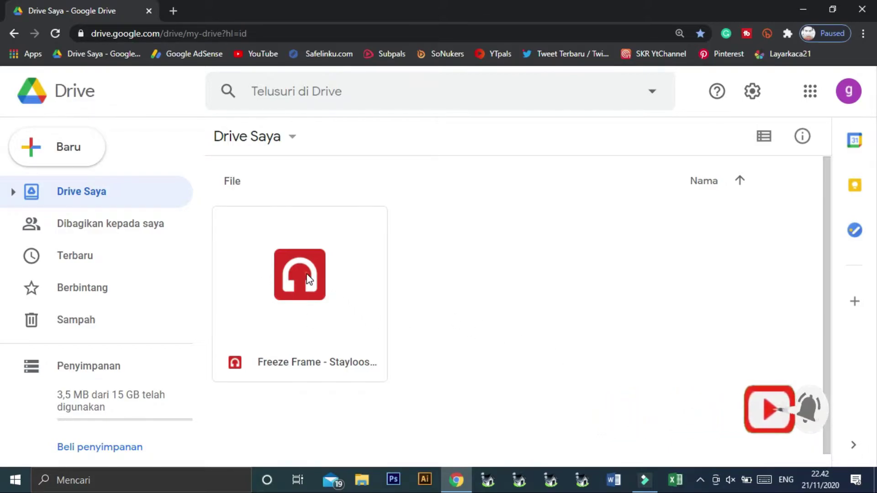
left_click(492, 313)
left_click(524, 324)
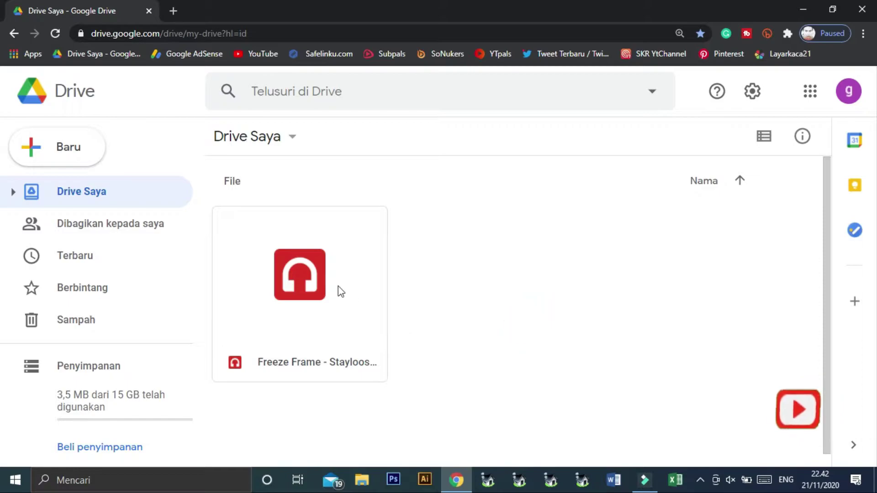
left_click(298, 276)
left_click(630, 308)
left_click(316, 283)
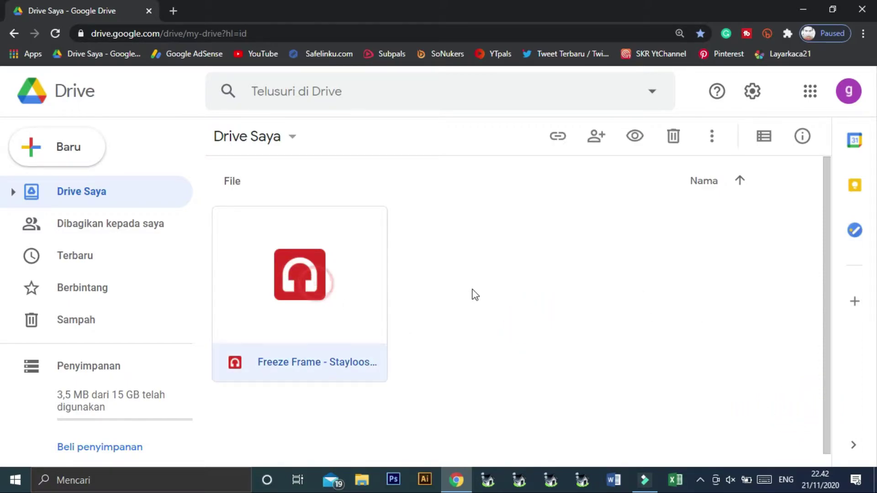
left_click(475, 290)
left_click(306, 278)
Change the MP3's link access from Dibatasi to 'Siapa saja yang memiliki link' and copy the link
left_click(561, 137)
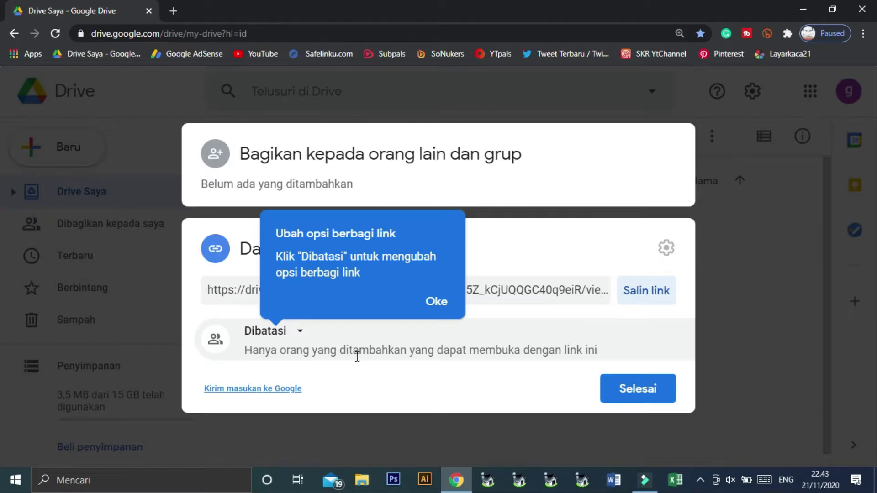
left_click(299, 332)
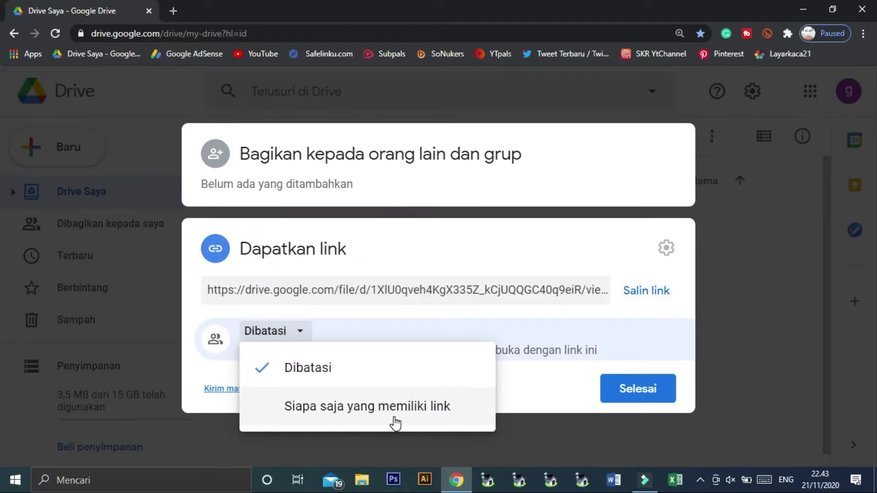
left_click(346, 409)
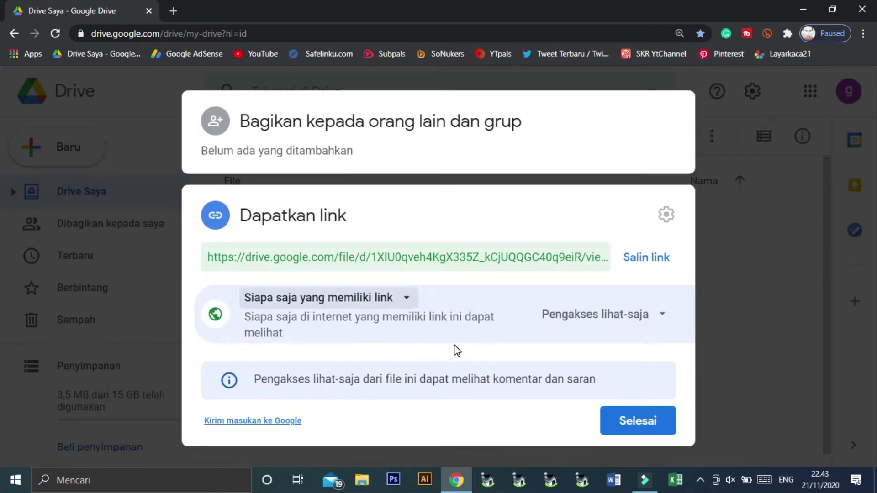
left_click(644, 261)
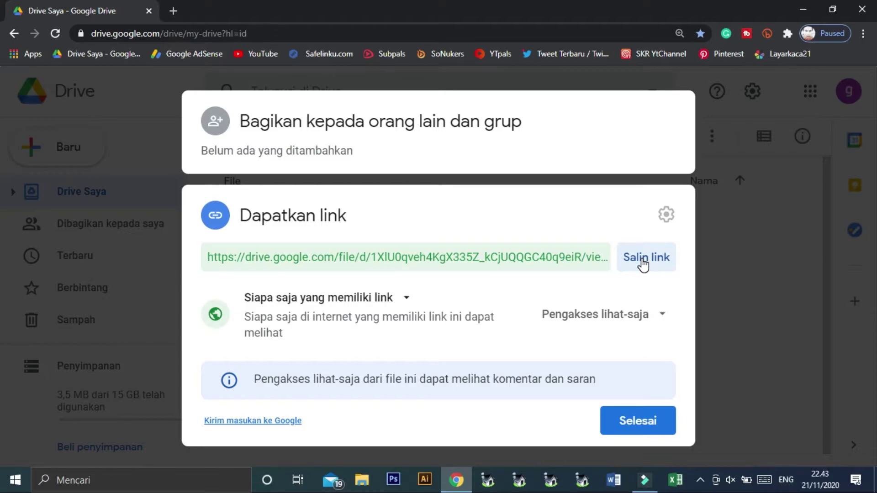
left_click(629, 421)
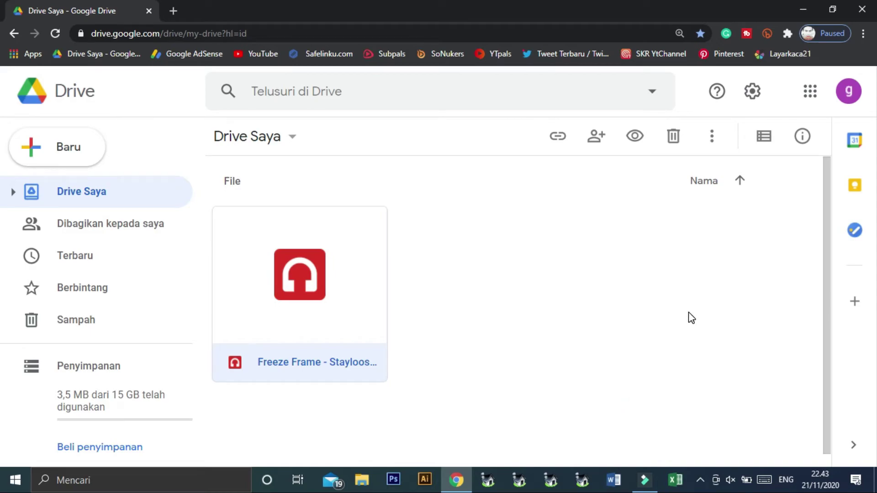
Switch Drive to list view and choose Screenrecording_20201121_002053.mp4 from the Video folder for upload
key("v")
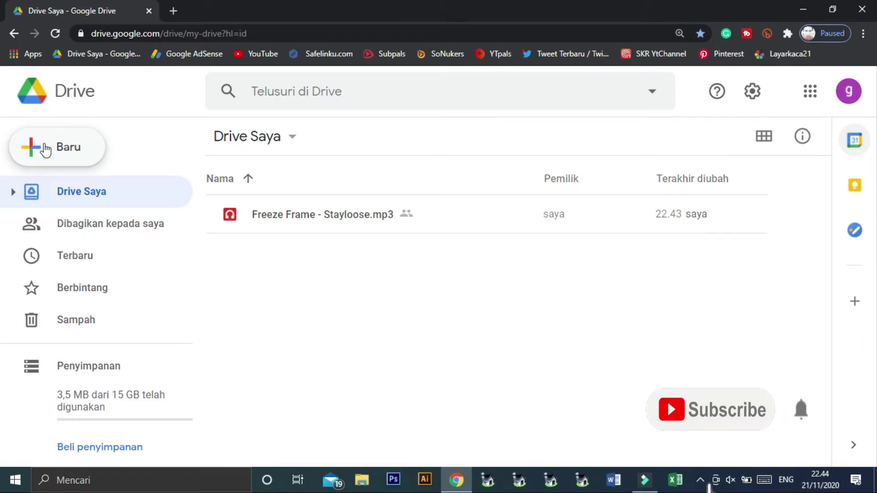
left_click(68, 149)
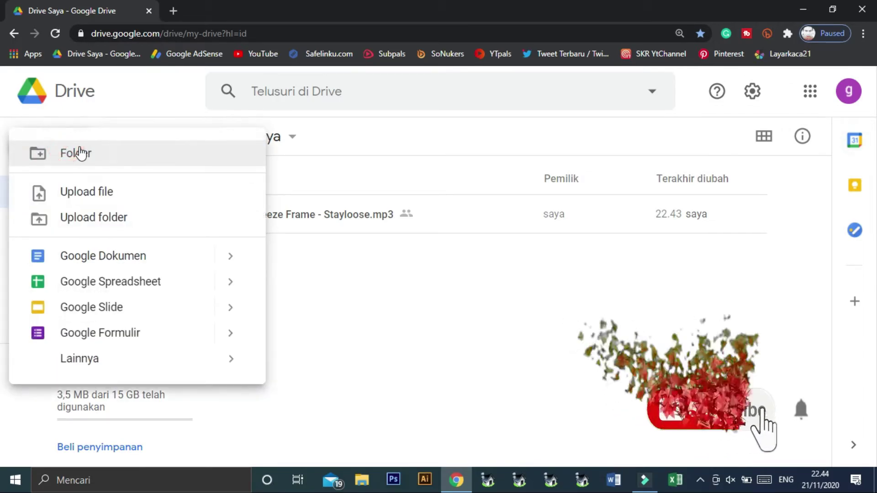
left_click(90, 193)
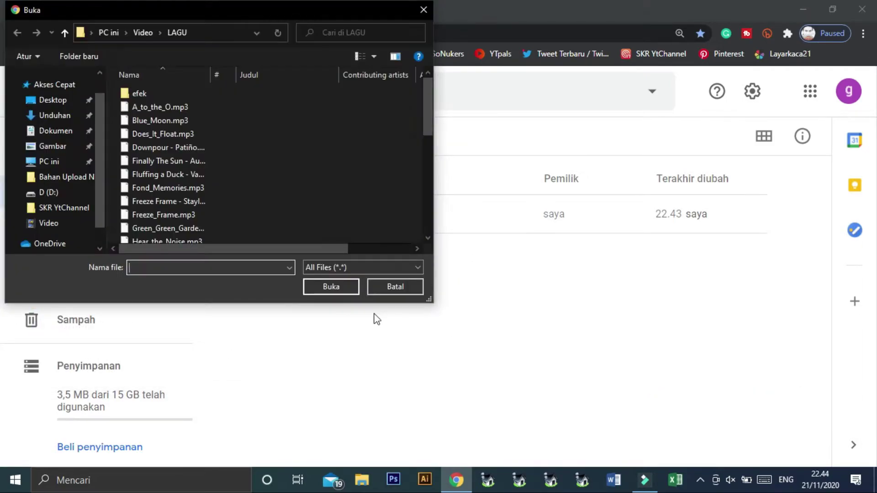
scroll(225, 198, "down", 2)
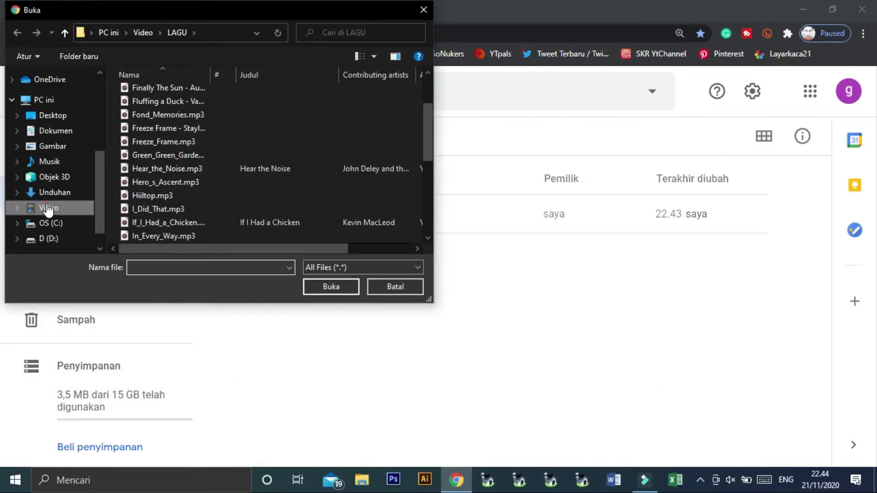
left_click(49, 208)
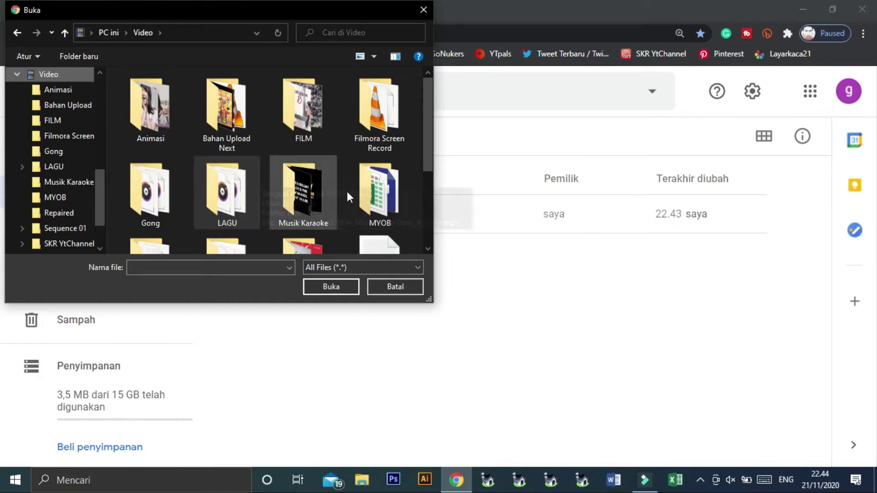
double_click(234, 120)
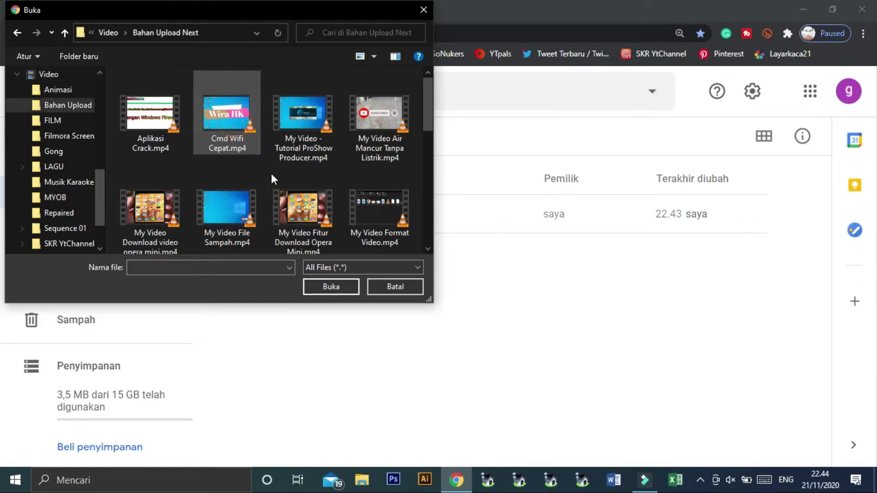
left_click(18, 32)
scroll(212, 165, "down", 3)
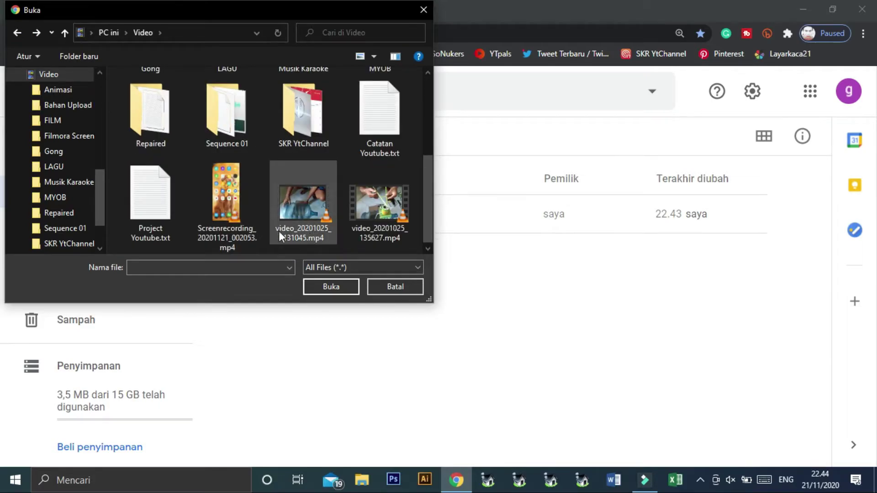
left_click(226, 192)
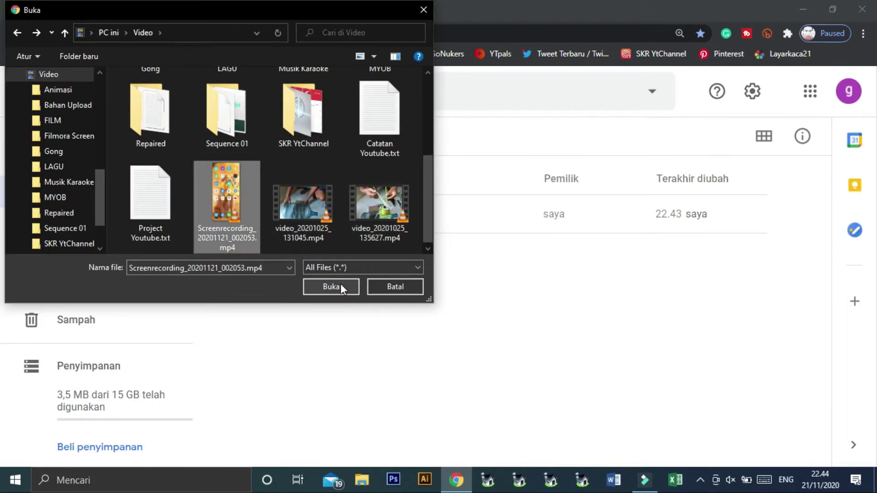
left_click(342, 285)
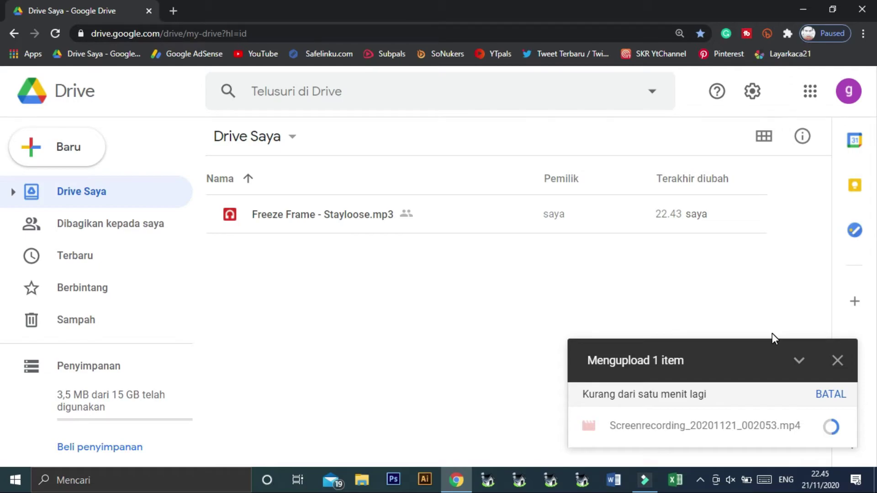
Select the uploaded mp4, set its access to 'Siapa saja yang memiliki link', and copy its link
left_click(836, 385)
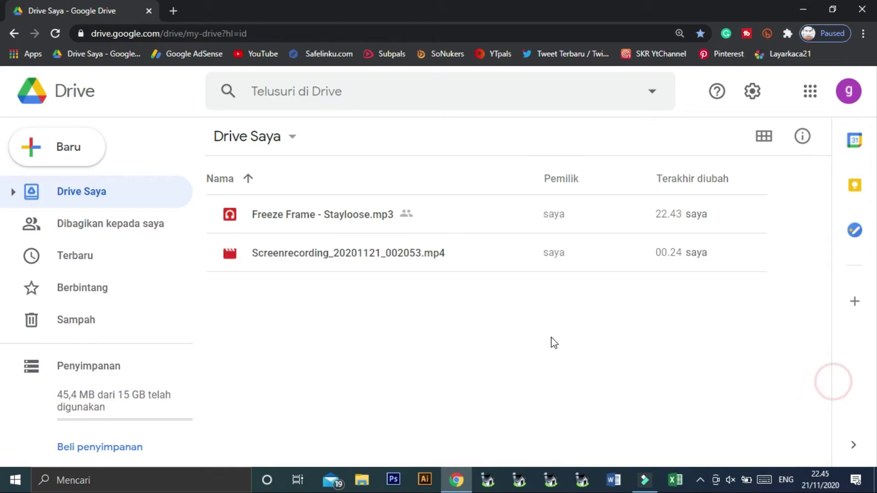
left_click(373, 255)
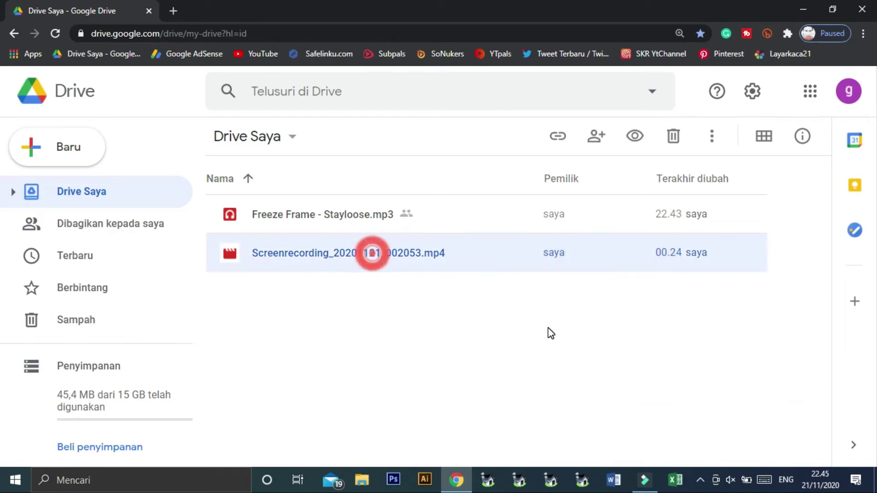
left_click(558, 136)
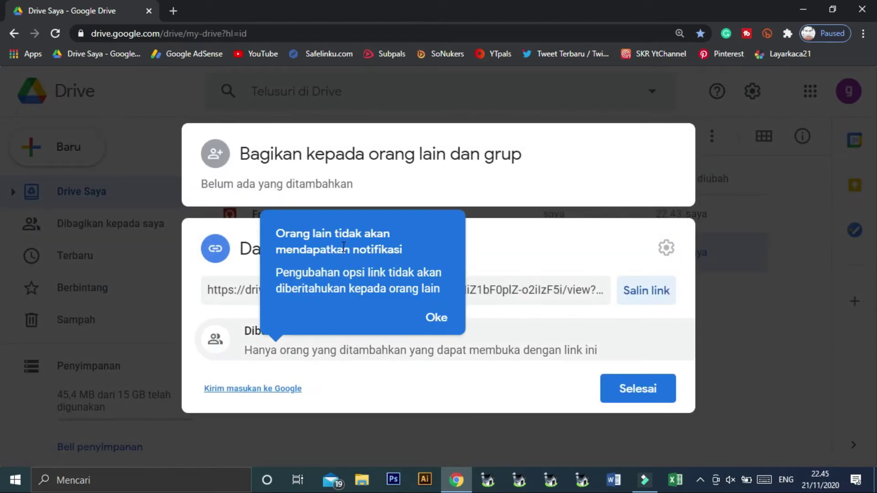
left_click(438, 315)
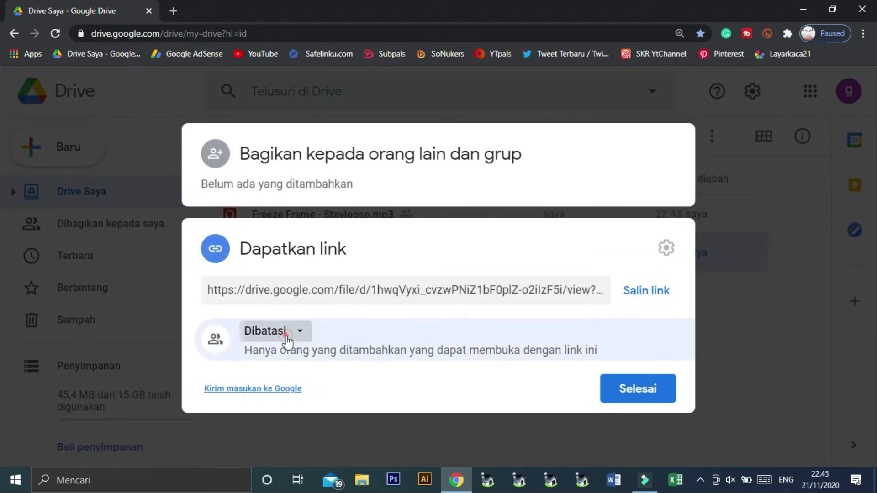
left_click(288, 333)
left_click(319, 405)
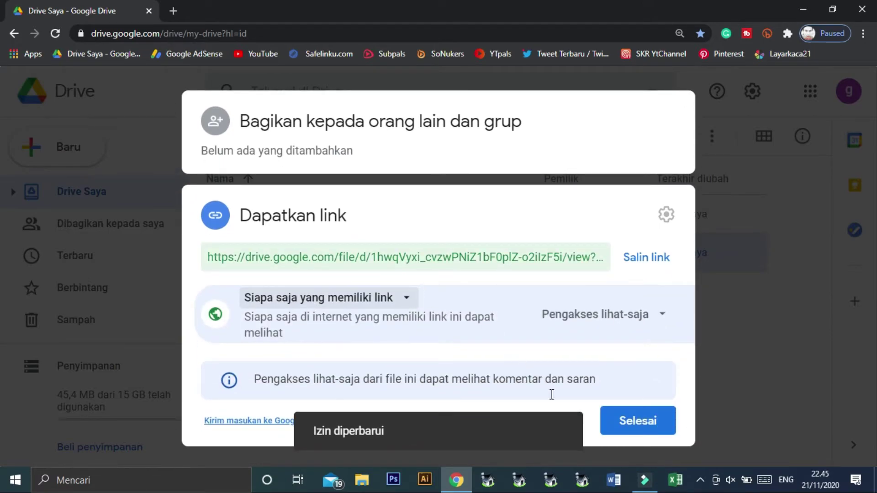
left_click(641, 262)
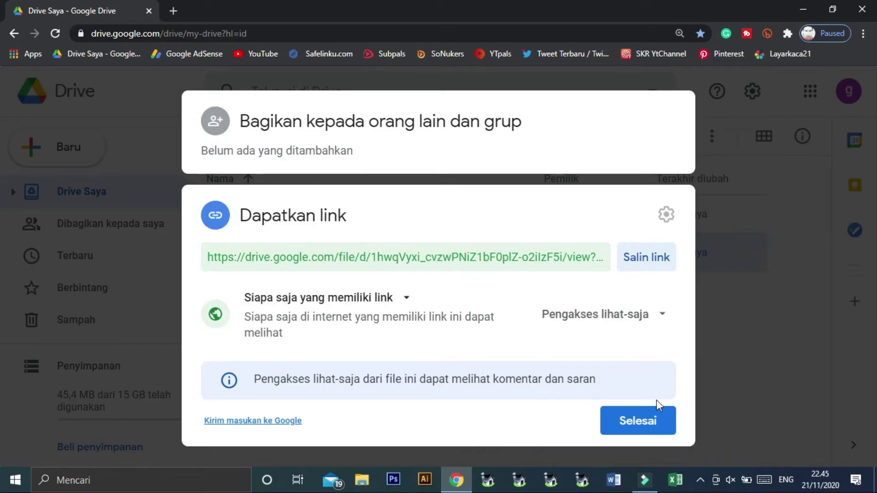
left_click(604, 424)
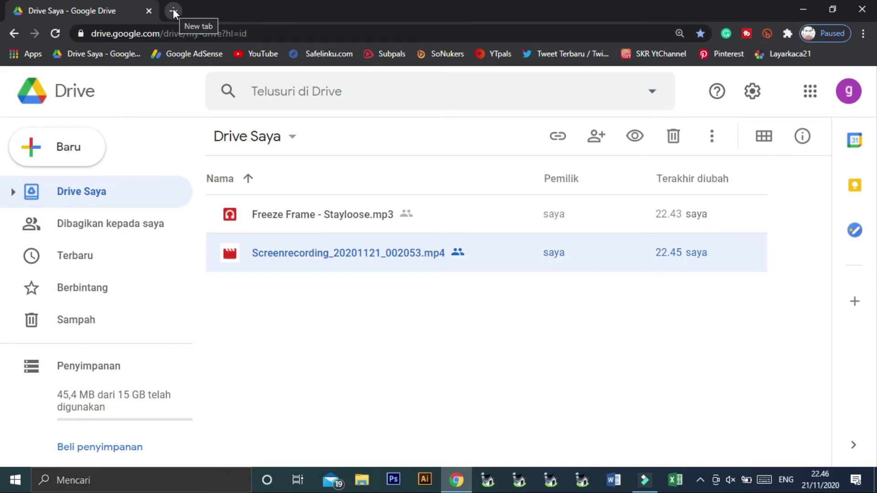
left_click(310, 216)
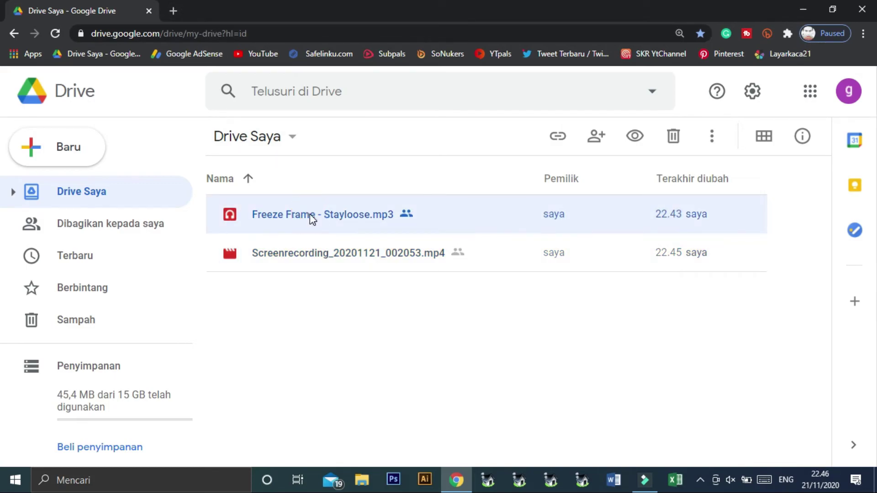
left_click(634, 137)
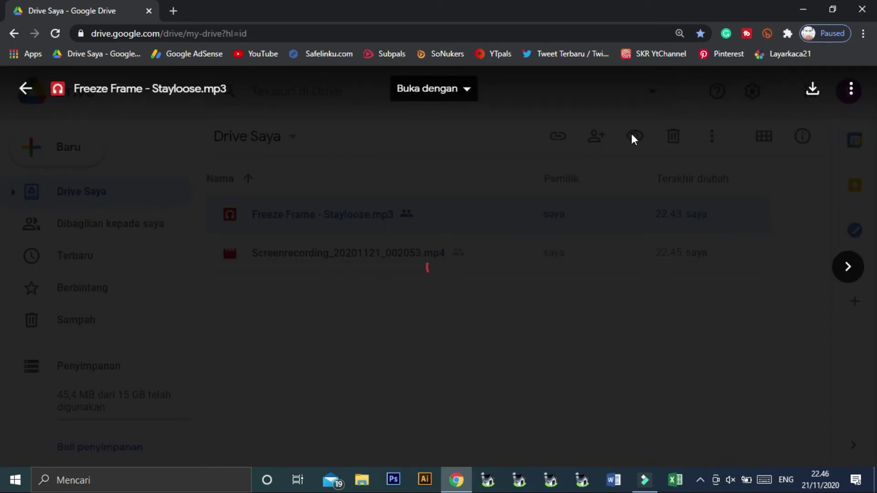
key("XF86AudioMute")
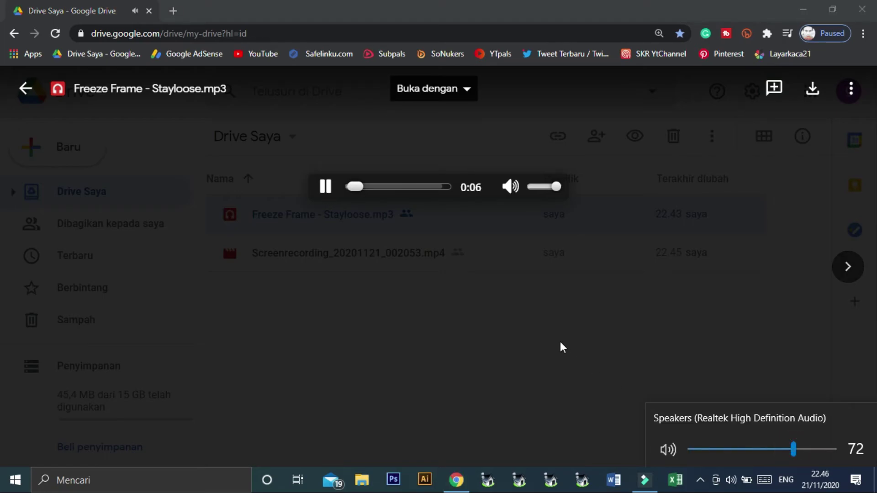
left_click(327, 186)
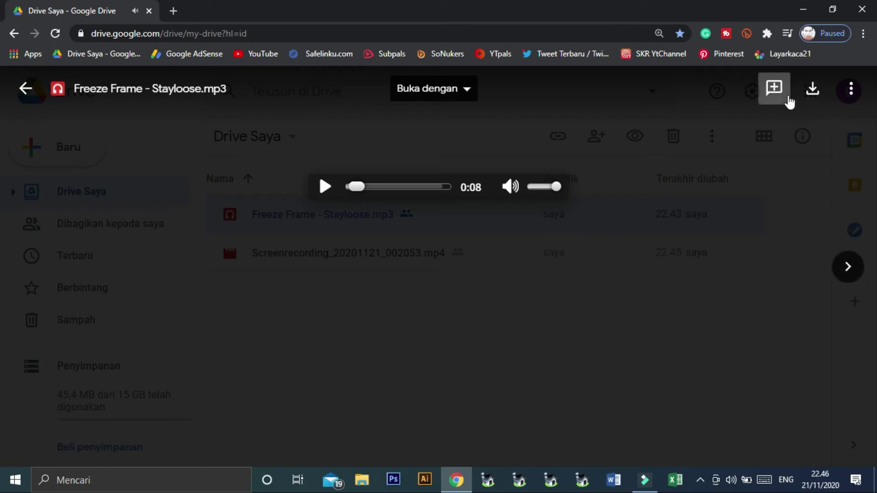
left_click(26, 90)
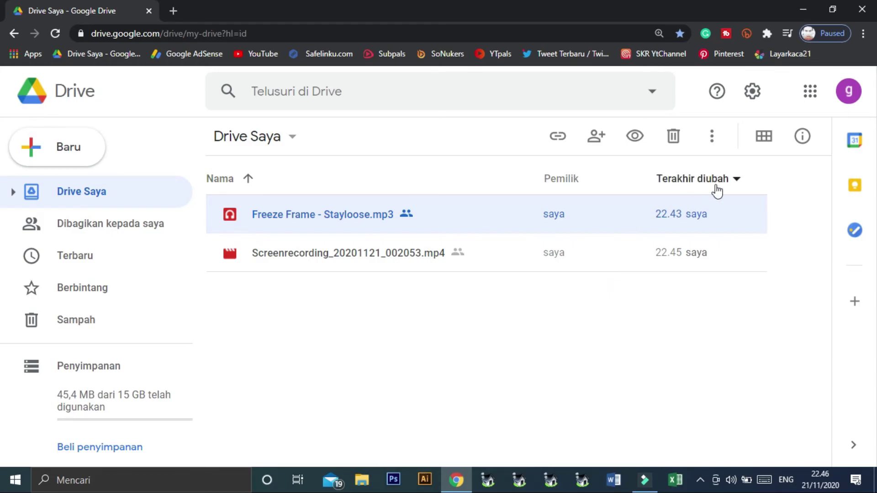
Copy the MP3's share link and load it in a new browser tab
left_click(551, 139)
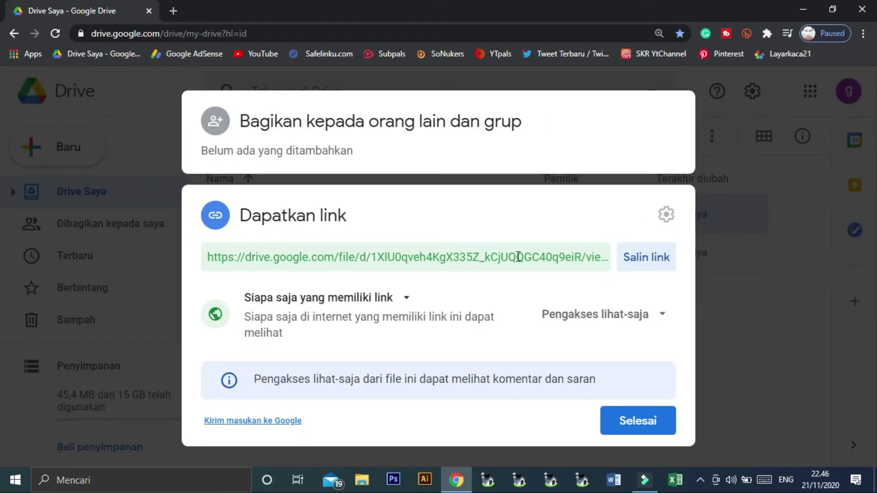
left_click(641, 266)
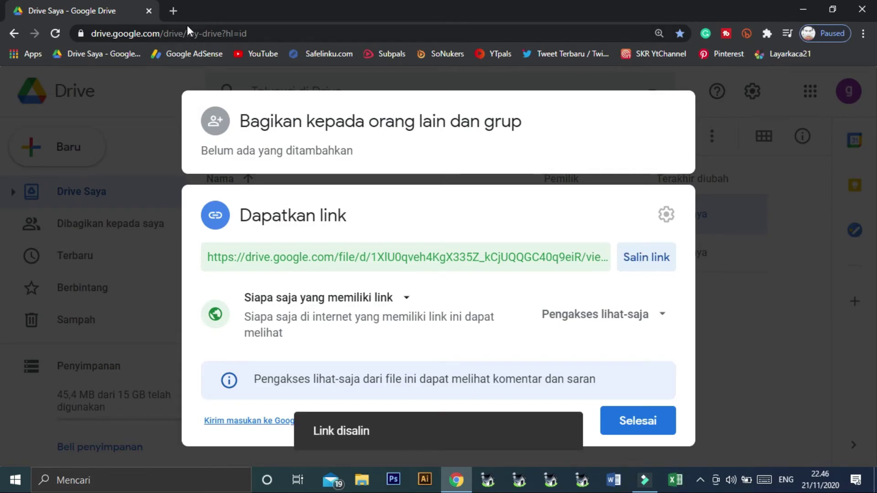
left_click(174, 11)
left_click(148, 32)
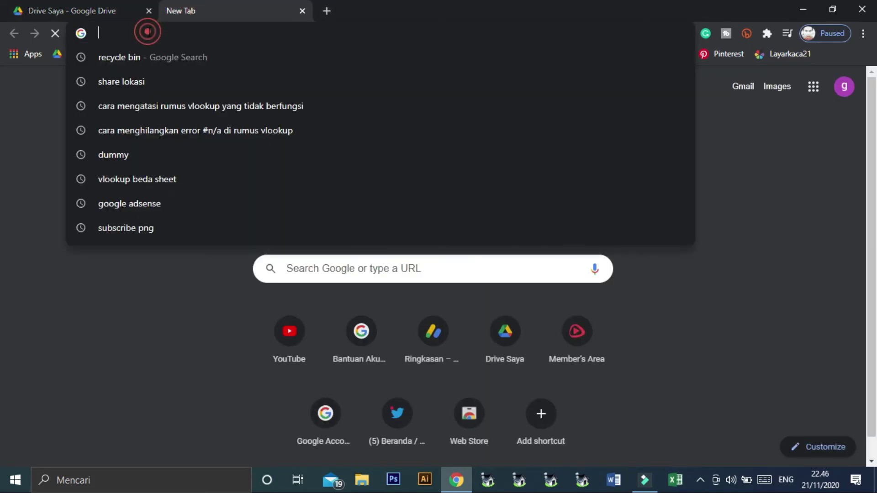
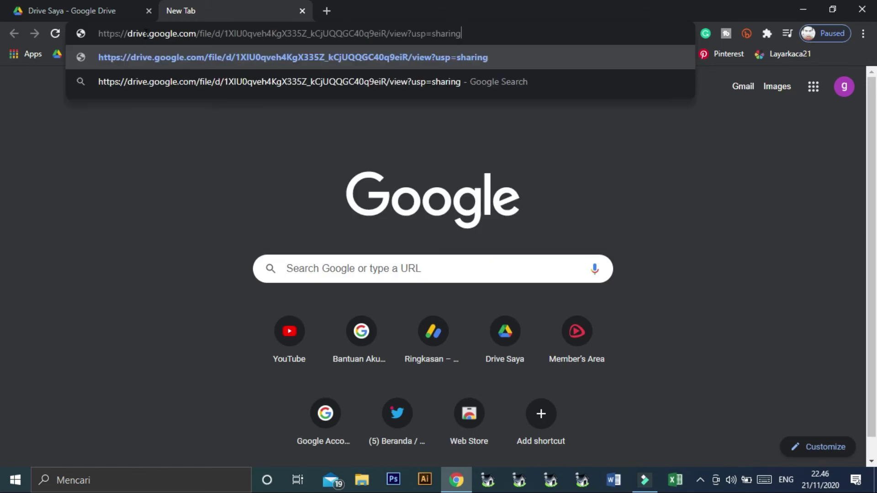
key("Return")
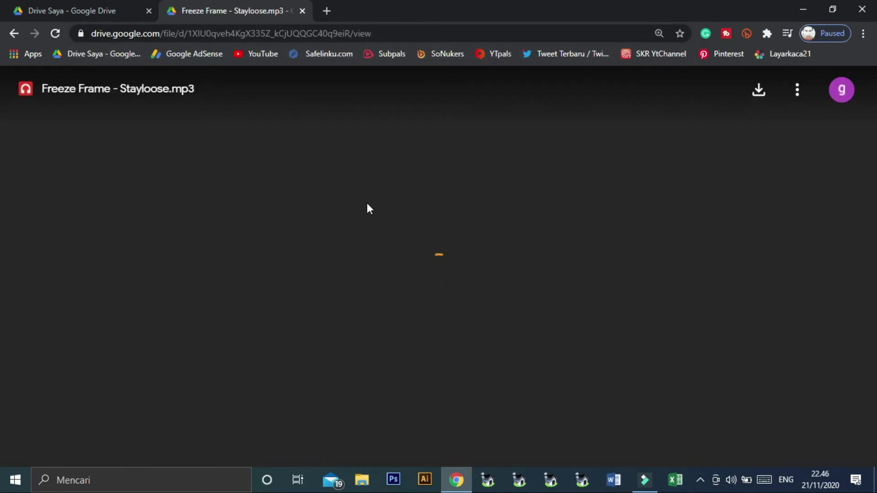
Play Freeze Frame - Stayloose.mp3 on its shared page and glance at the Tindakan lainnya menu
left_click(325, 187)
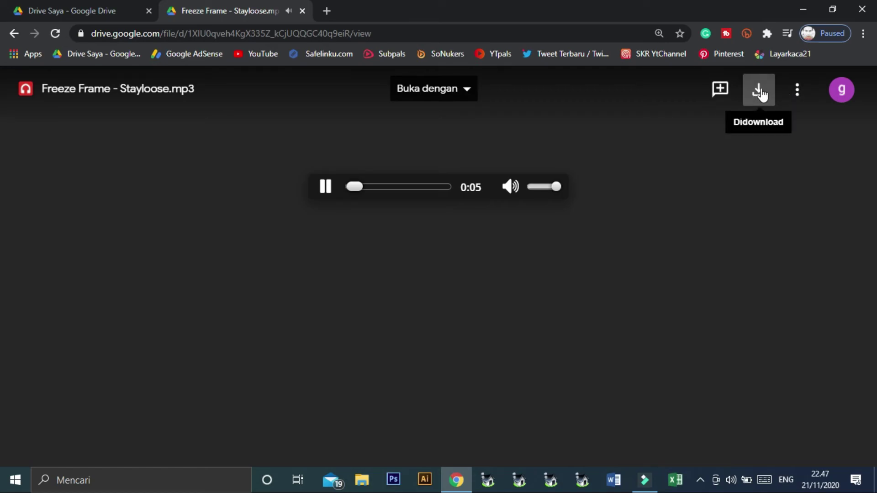
left_click(798, 92)
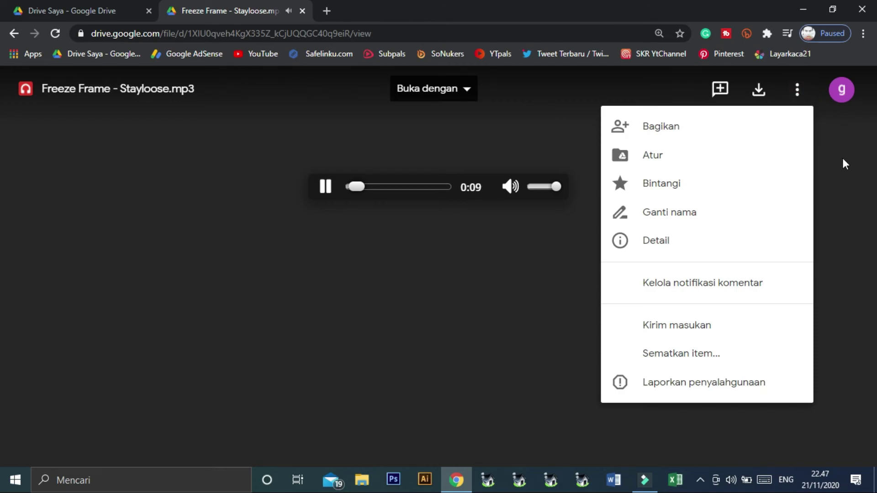
left_click(844, 163)
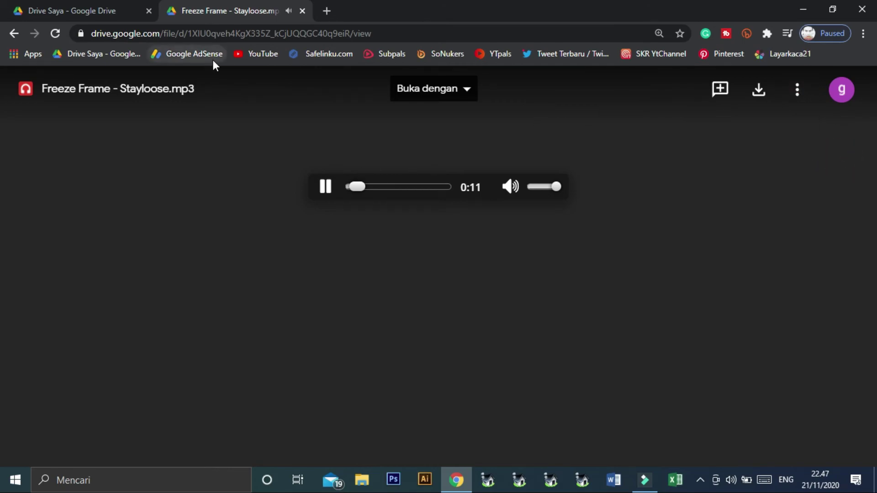